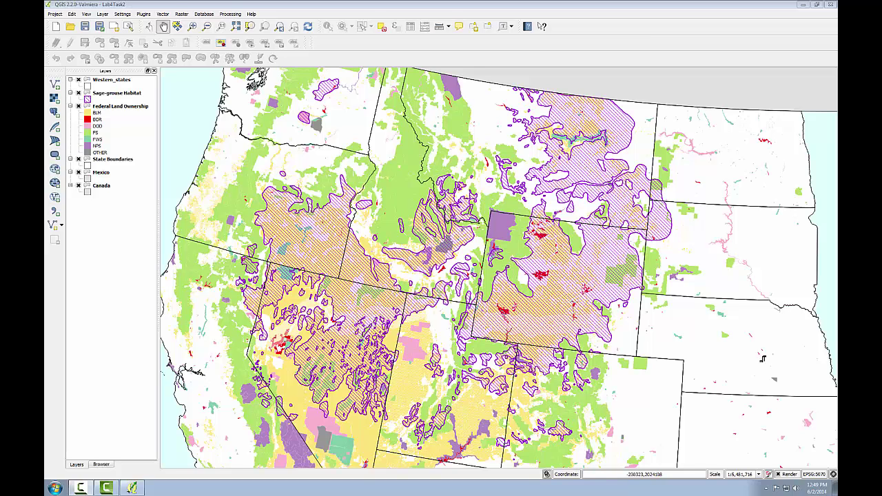
# From the Project menu, create a print composer named 'Lab 4 Sage-grouse Habitat'.
pyautogui.click(55, 13)
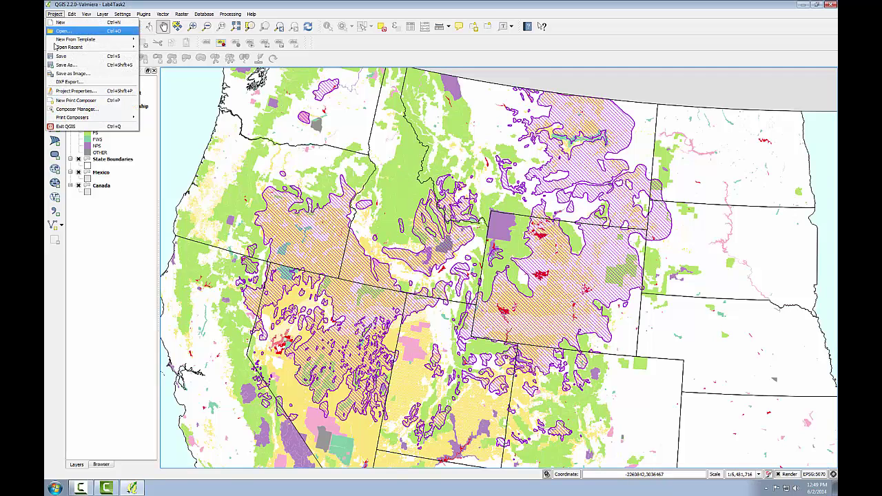
pyautogui.click(59, 101)
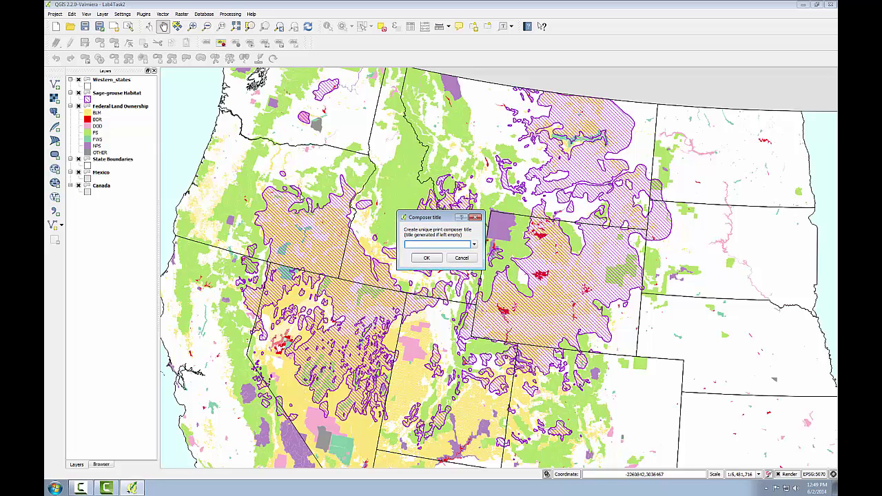
pyautogui.write('Lab 4 Sage-grouse Habitat')
pyautogui.click(426, 257)
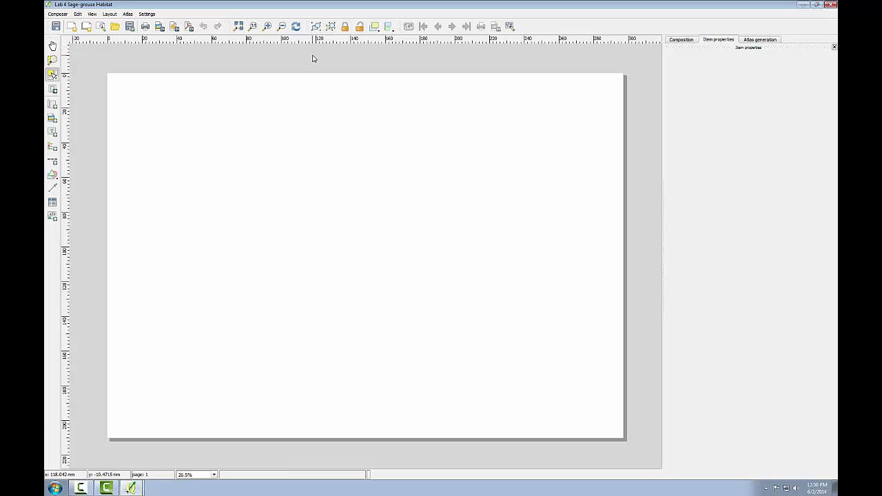
# Set the page preset to ANSI A (Letter) and keep landscape orientation.
pyautogui.click(682, 39)
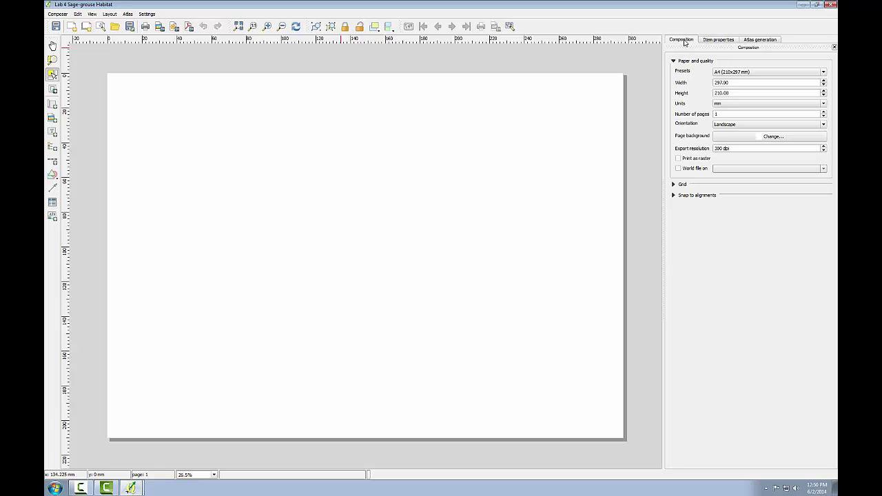
pyautogui.click(743, 73)
pyautogui.scroll(-3, 741, 101)
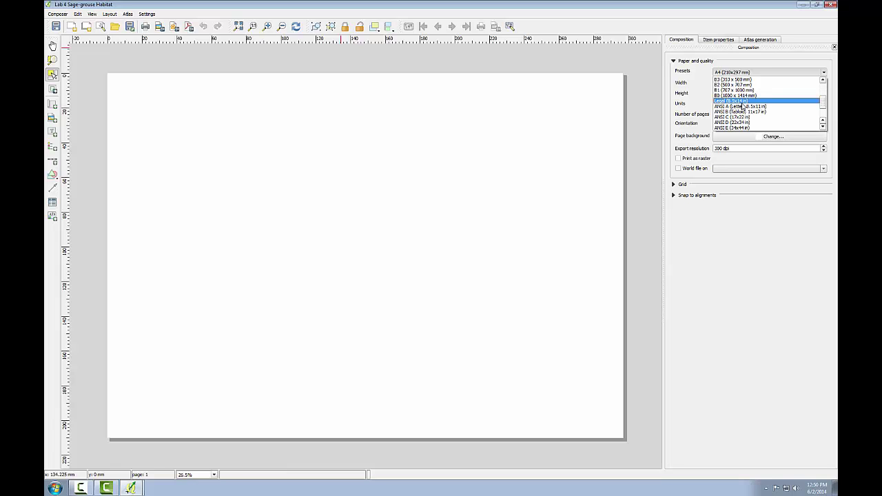
pyautogui.click(740, 107)
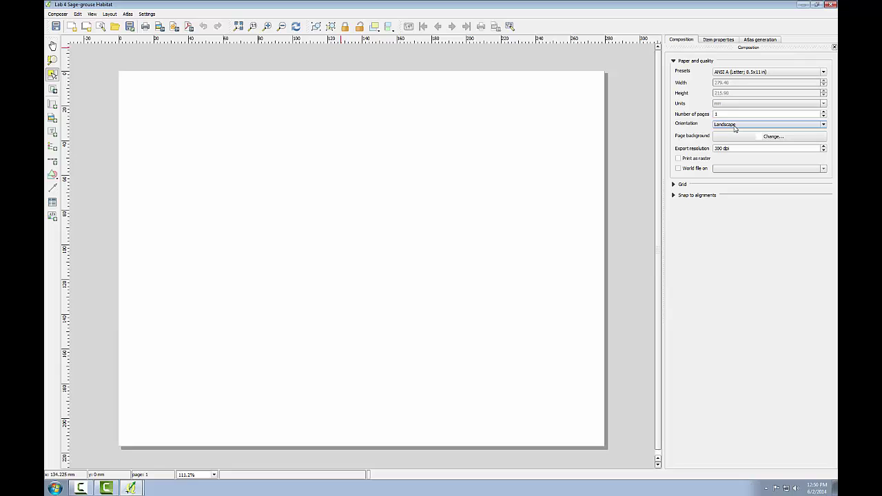
pyautogui.click(734, 128)
pyautogui.click(735, 128)
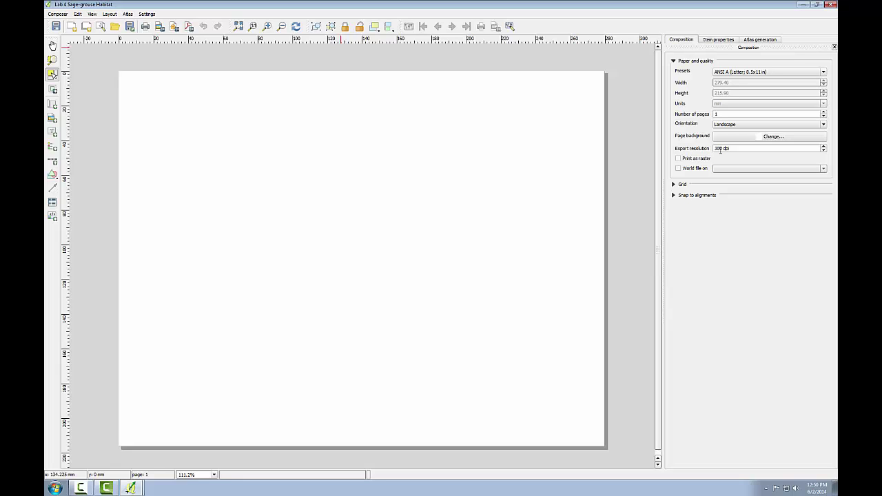
pyautogui.click(51, 103)
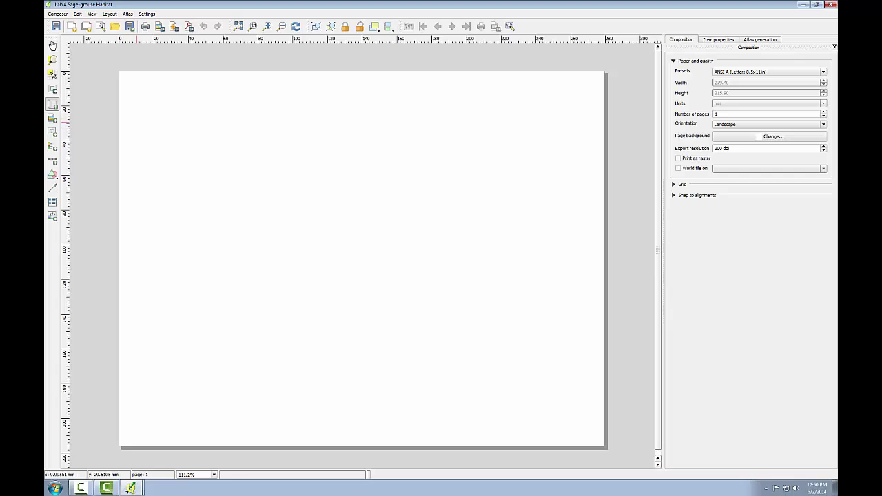
# Draw a map frame across most of the page and lower its top edge for title space.
pyautogui.moveTo(143, 119); pyautogui.dragTo(550, 421)
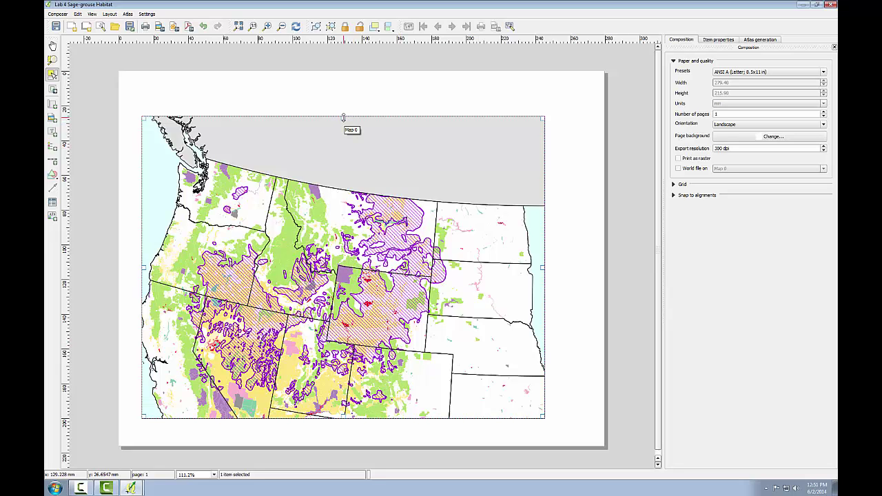
pyautogui.moveTo(343, 117); pyautogui.dragTo(343, 134)
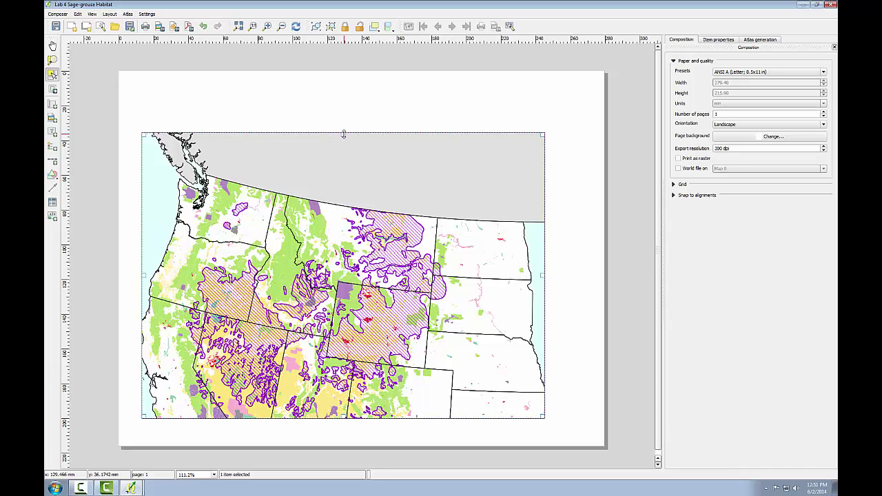
pyautogui.click(717, 40)
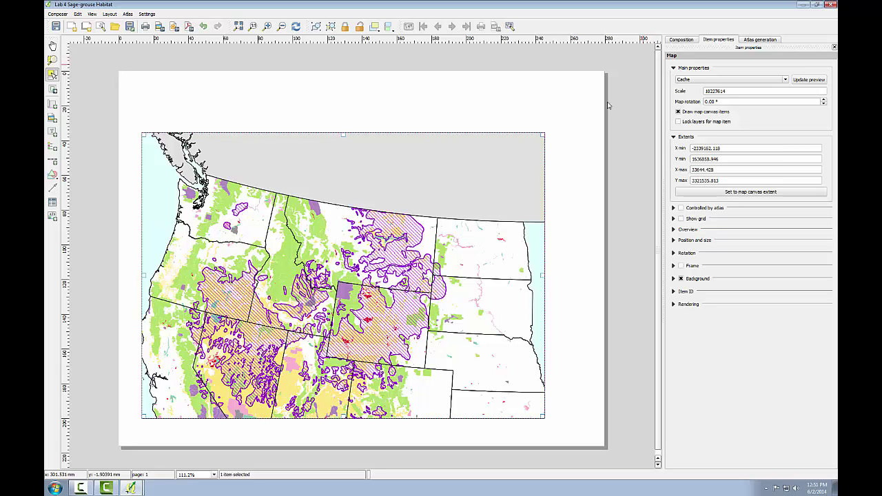
# Pan the main QGIS map slightly right and down, then return to the composer.
pyautogui.click(131, 490)
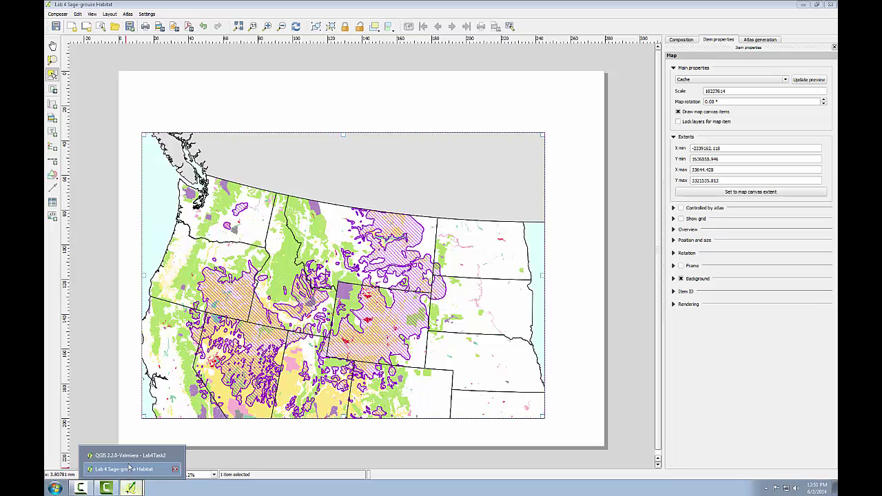
pyautogui.click(131, 458)
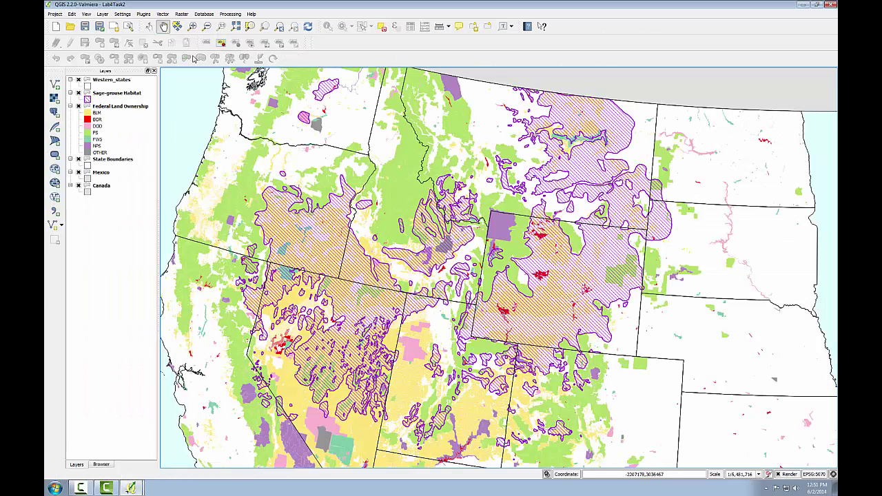
pyautogui.moveTo(232, 128); pyautogui.dragTo(252, 133)
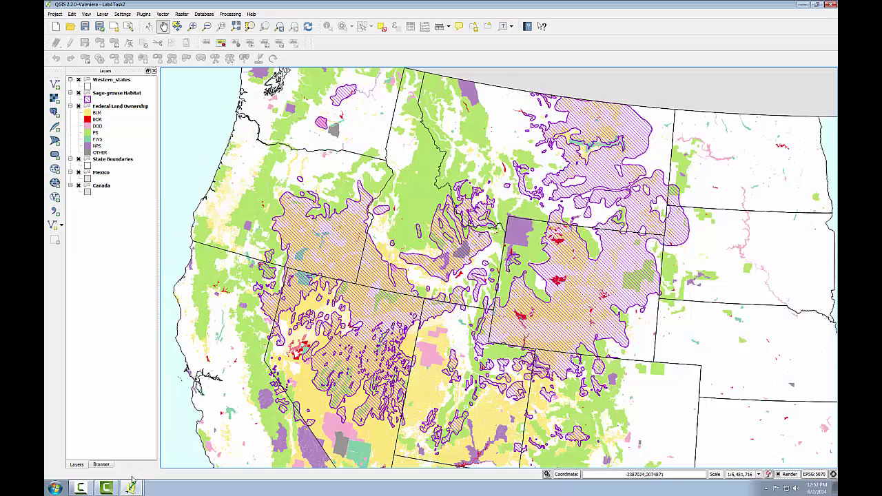
pyautogui.click(131, 487)
pyautogui.click(124, 469)
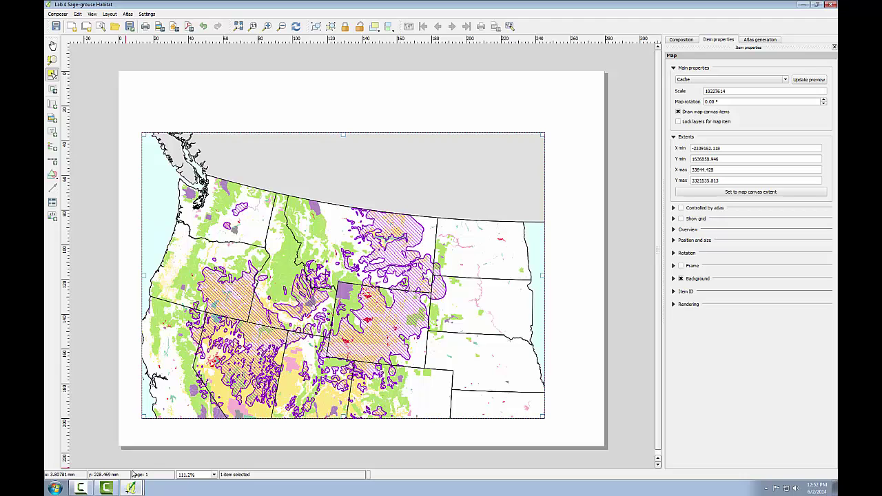
# Refresh the frame, match it to the map canvas extent, and shift the map content right and up.
pyautogui.click(808, 80)
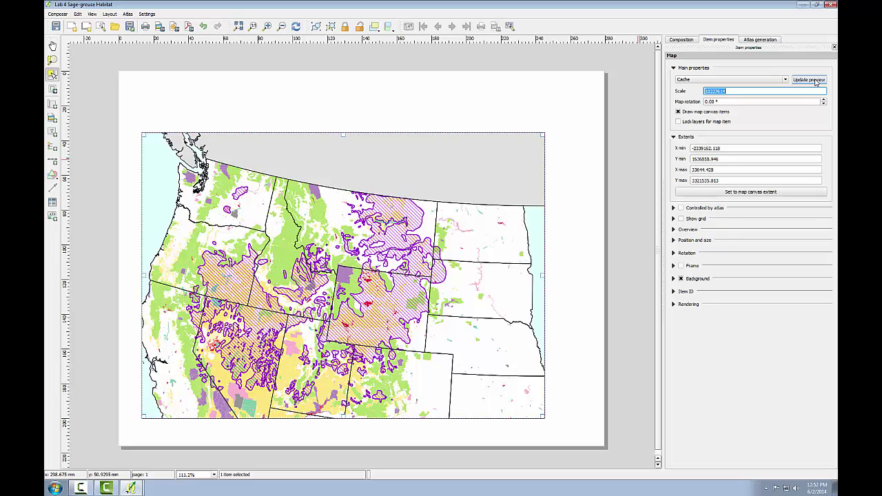
pyautogui.click(746, 195)
pyautogui.click(746, 196)
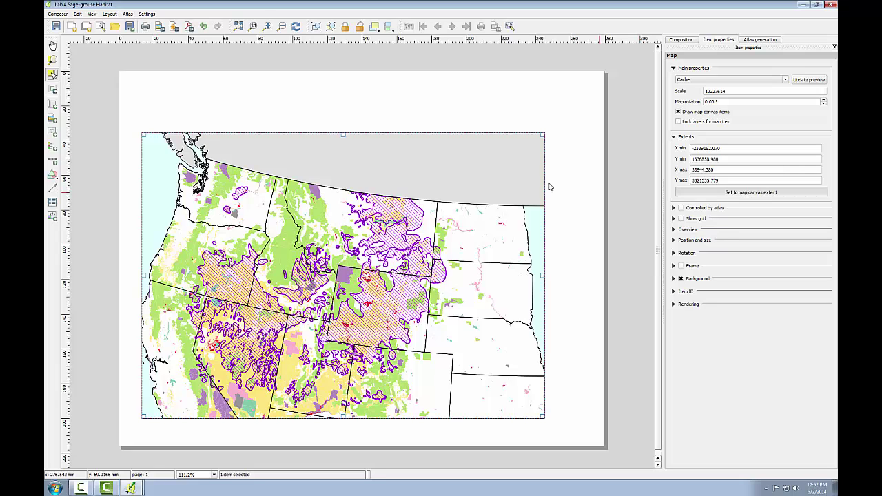
pyautogui.click(53, 90)
pyautogui.moveTo(197, 228); pyautogui.dragTo(220, 218)
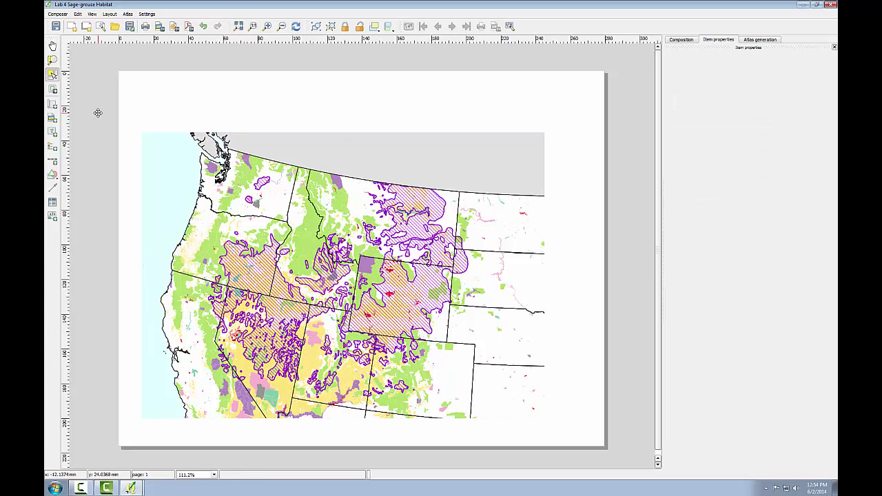
# Add a label stretched across the page width, aligned to the top-left corner.
pyautogui.click(53, 135)
pyautogui.click(131, 84)
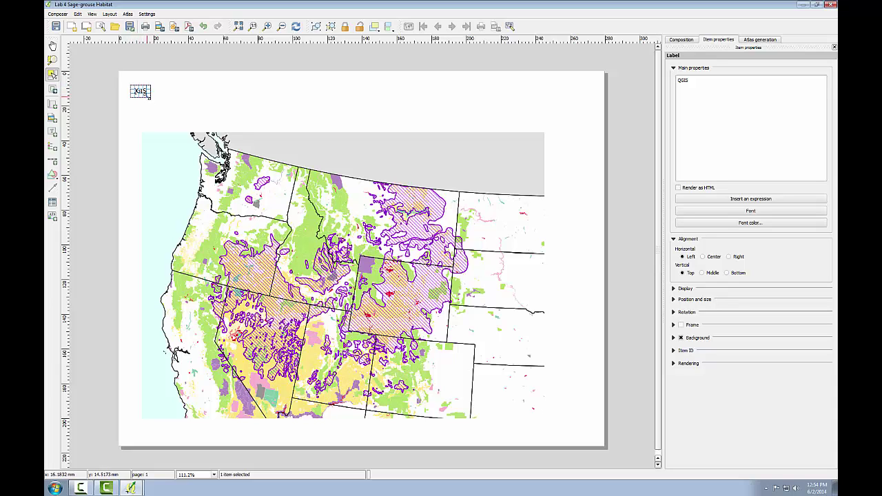
pyautogui.moveTo(150, 98); pyautogui.dragTo(602, 109)
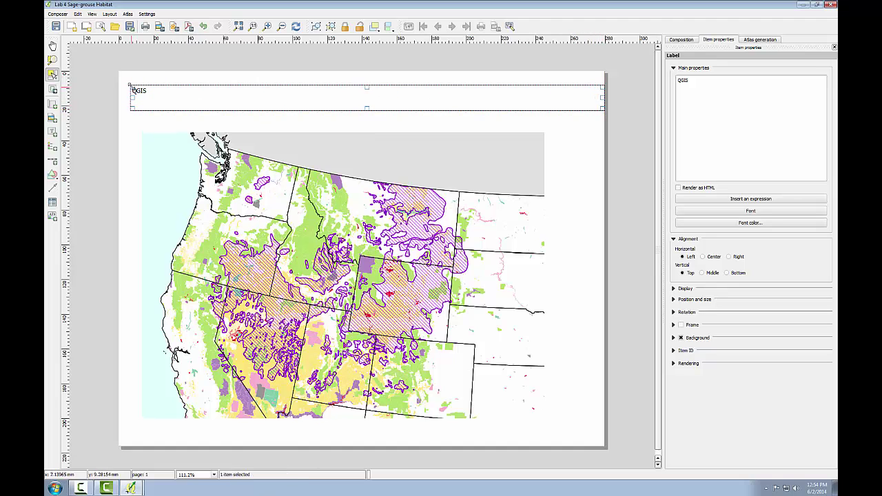
pyautogui.moveTo(127, 81); pyautogui.dragTo(119, 74)
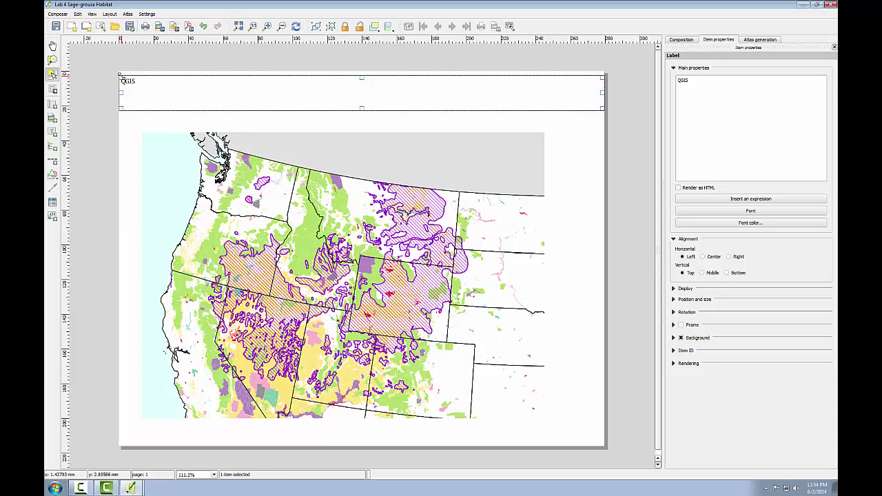
# Change the label text to 'Greater Sage-grouse Current Distribution' and bring up its font settings.
pyautogui.moveTo(691, 81); pyautogui.dragTo(648, 77)
pyautogui.write('Greater Sage-grou')
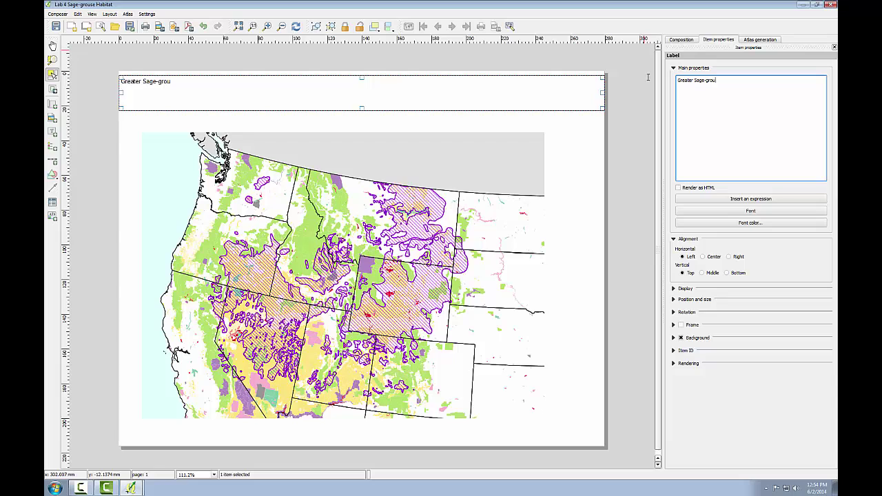
pyautogui.write('se Current Distribution')
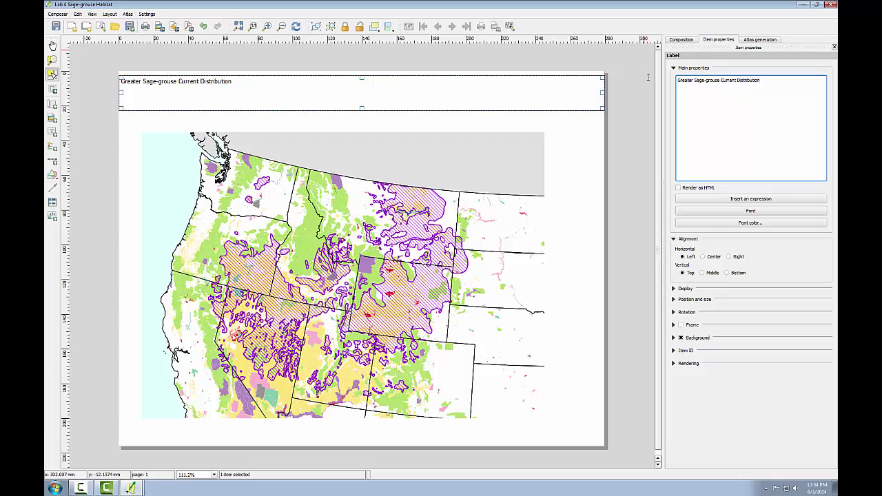
pyautogui.click(744, 212)
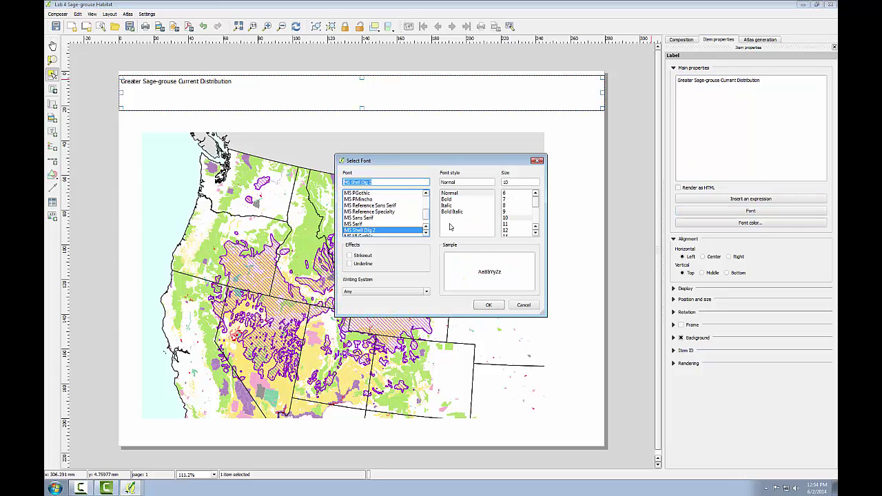
pyautogui.scroll(-5, 428, 221)
pyautogui.scroll(-8, 428, 220)
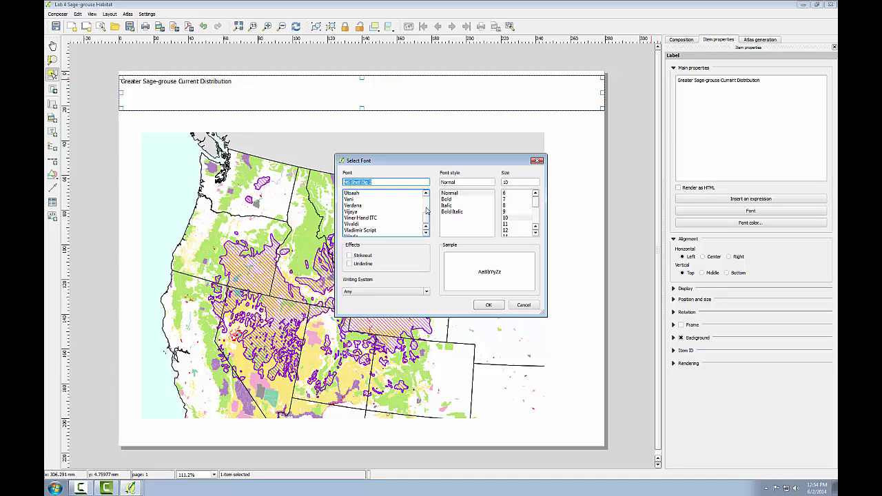
# Format the title as bold 36-point Times New Roman and centre it horizontally.
pyautogui.scroll(2, 428, 210)
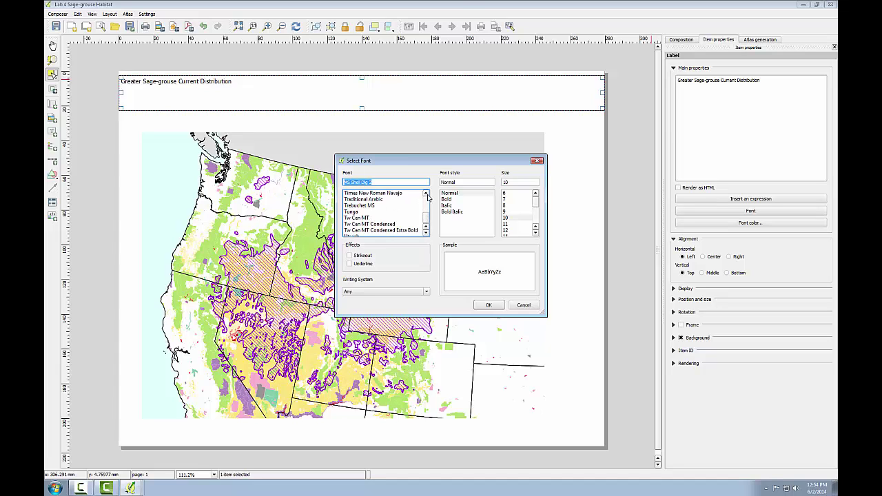
pyautogui.click(426, 193)
pyautogui.click(368, 193)
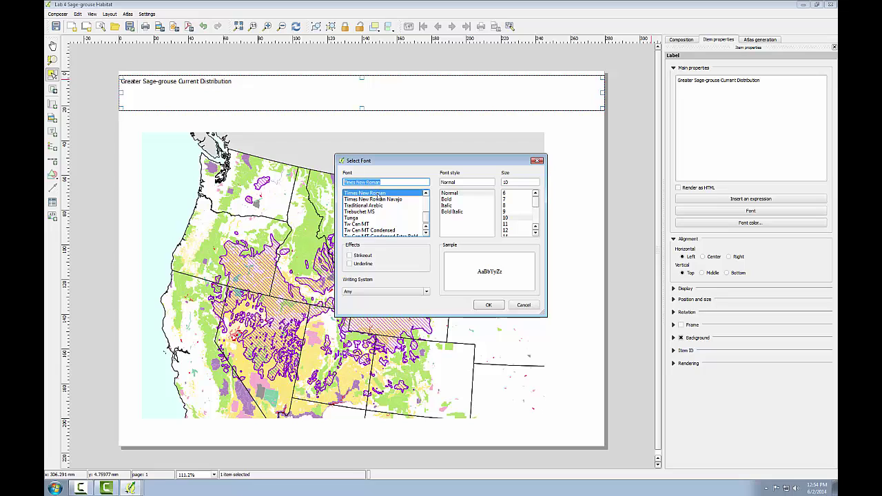
pyautogui.click(536, 228)
pyautogui.scroll(-3, 535, 229)
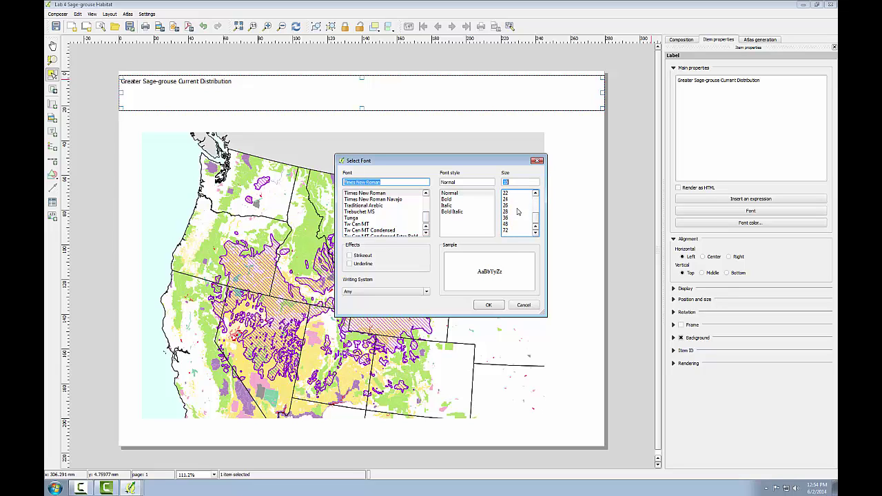
pyautogui.click(508, 219)
pyautogui.click(445, 201)
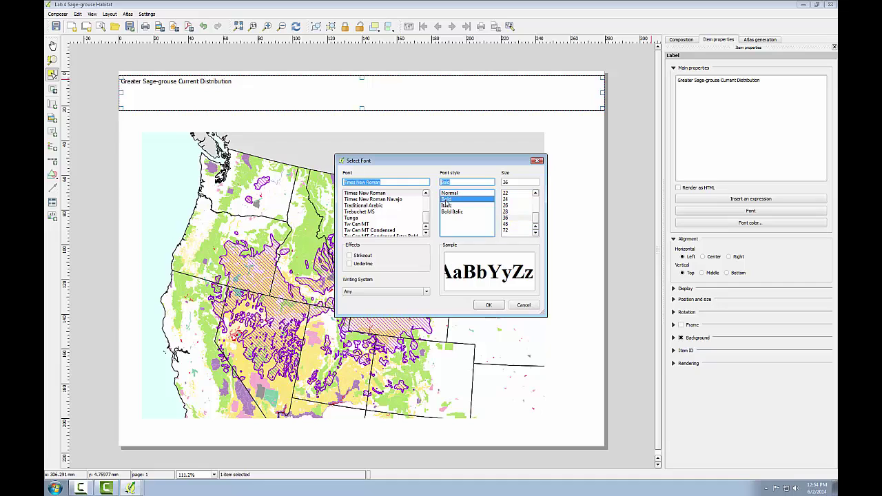
pyautogui.click(482, 305)
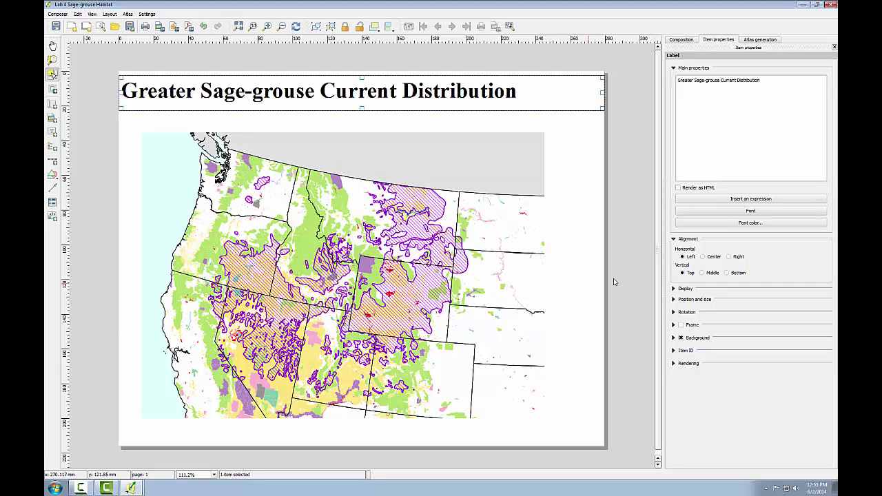
pyautogui.click(703, 258)
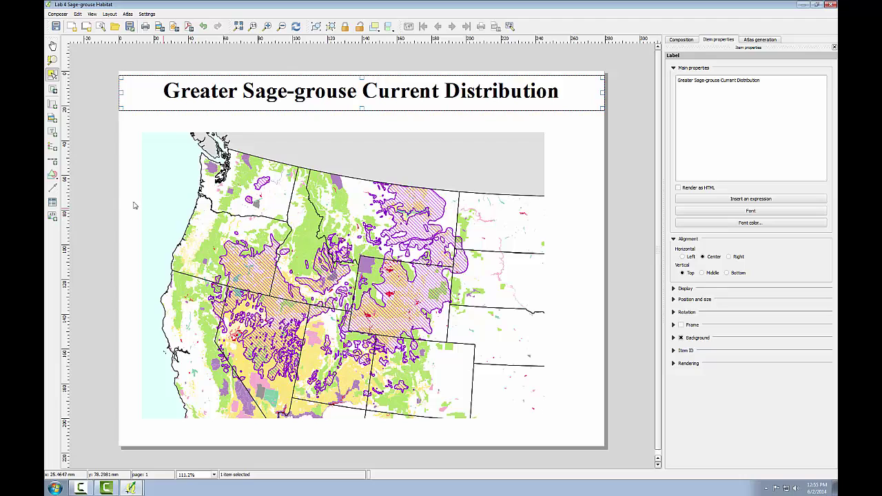
pyautogui.click(52, 146)
# Place a legend, narrow the map frame from its right side, and set the legend beside the map.
pyautogui.click(551, 229)
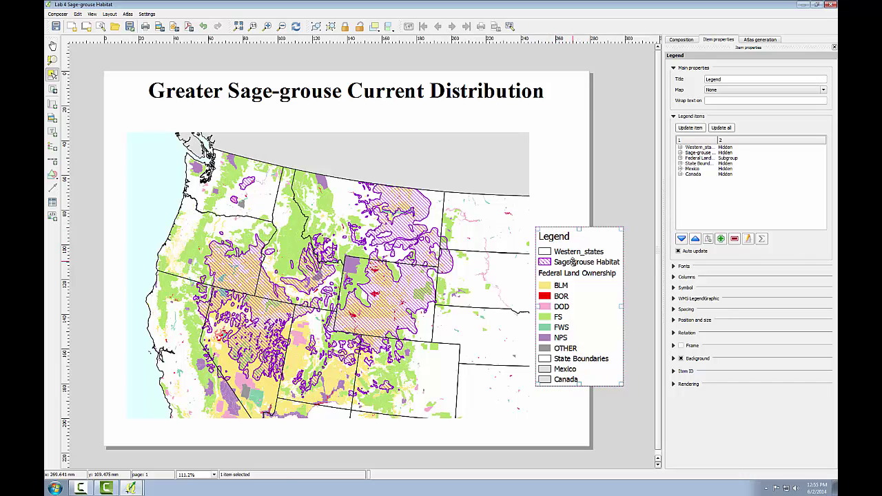
pyautogui.moveTo(569, 265); pyautogui.dragTo(518, 247)
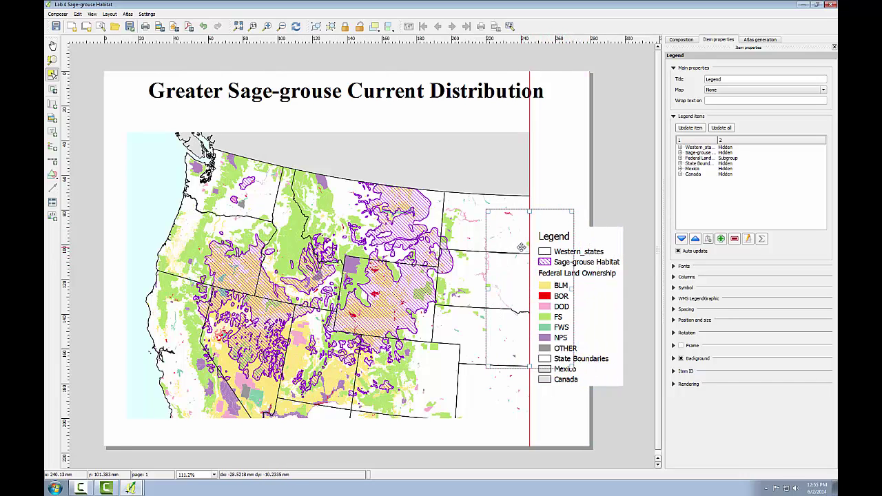
pyautogui.click(486, 262)
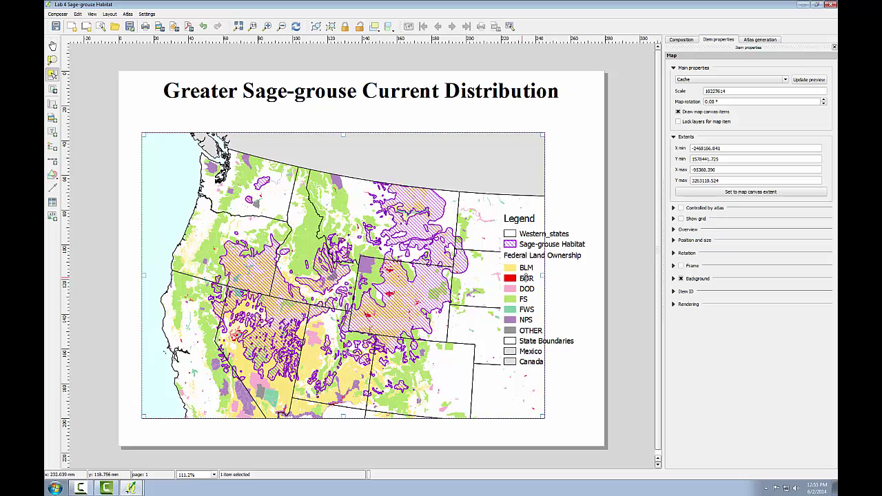
pyautogui.moveTo(544, 279)
pyautogui.mouseDown()
pyautogui.moveTo(496, 279)
pyautogui.moveTo(528, 282)
pyautogui.mouseUp()
pyautogui.click(515, 288)
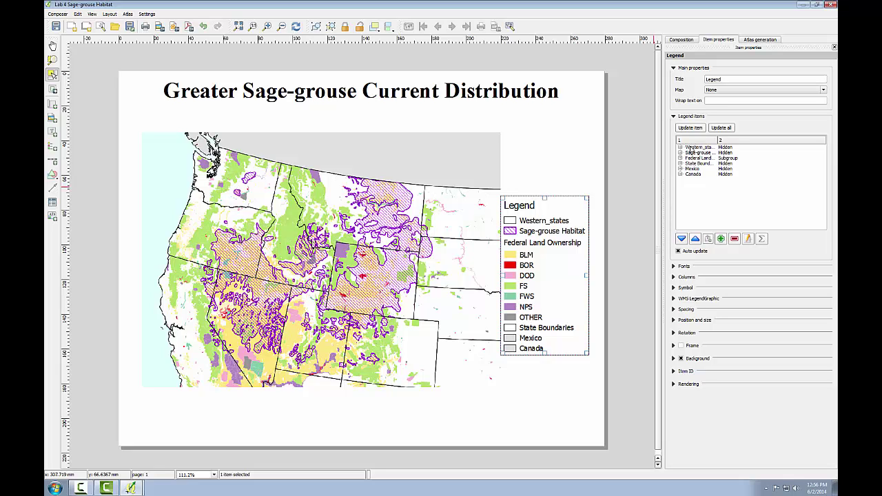
# Remove Western_states and Mexico from the legend, then expand Federal Land Ownership and widen the name column.
pyautogui.click(691, 149)
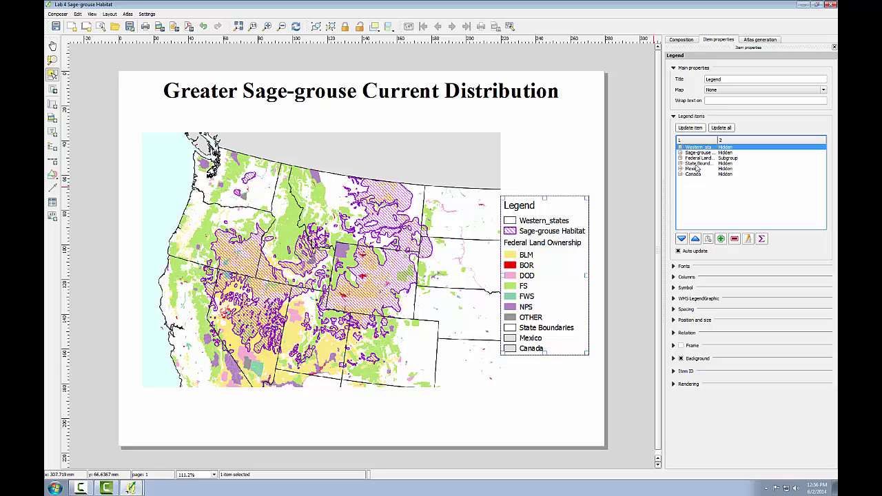
pyautogui.click(735, 239)
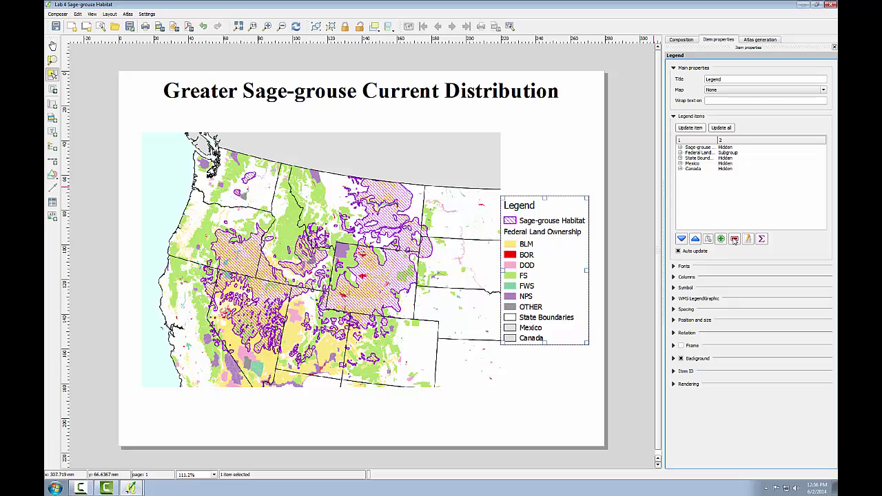
pyautogui.click(692, 164)
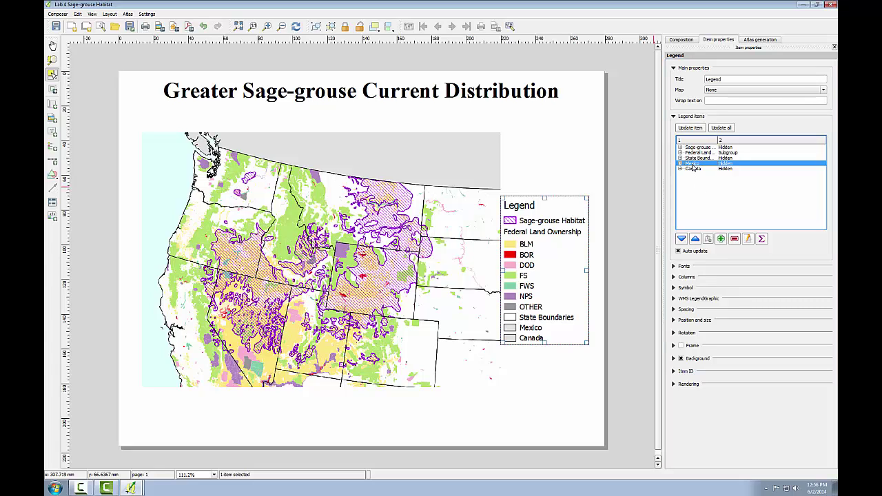
pyautogui.click(734, 239)
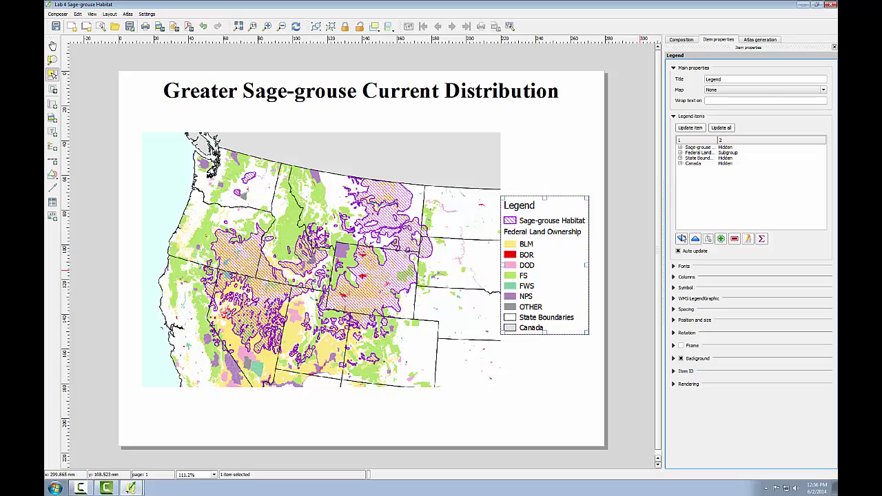
pyautogui.click(680, 152)
pyautogui.moveTo(718, 139); pyautogui.dragTo(770, 140)
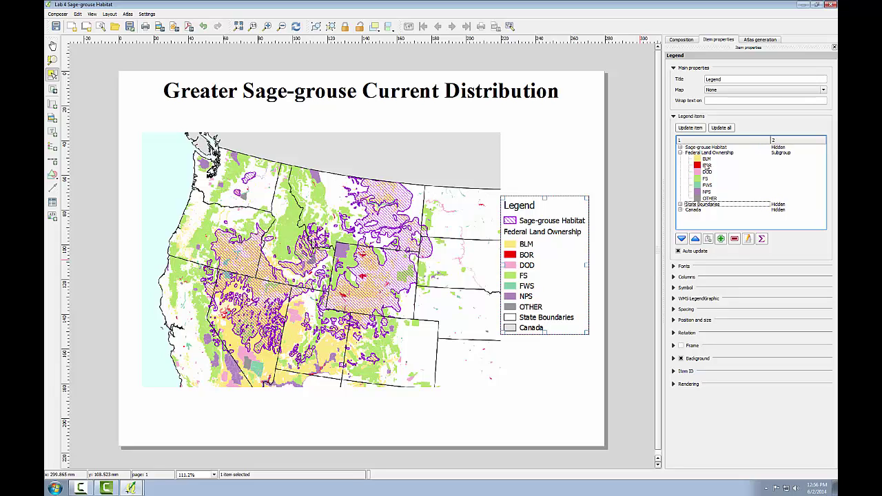
# Rename the BLM legend entry to 'Bureau of Land Management'.
pyautogui.click(708, 160)
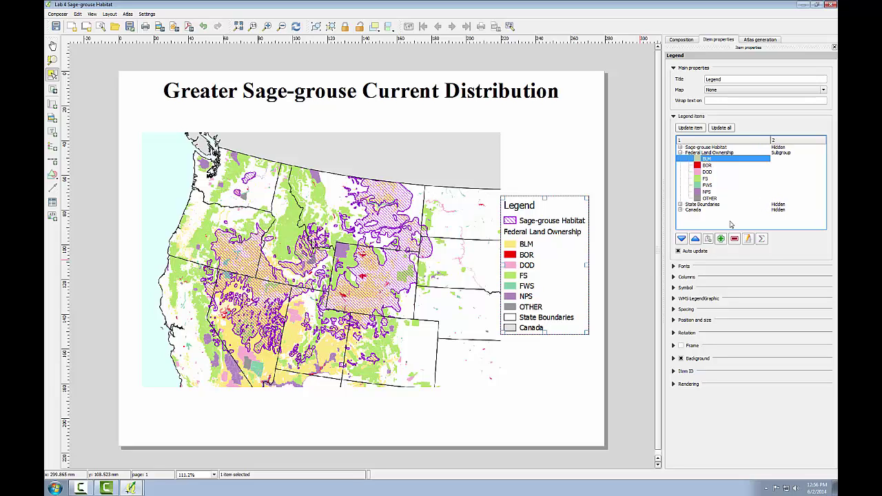
pyautogui.click(748, 239)
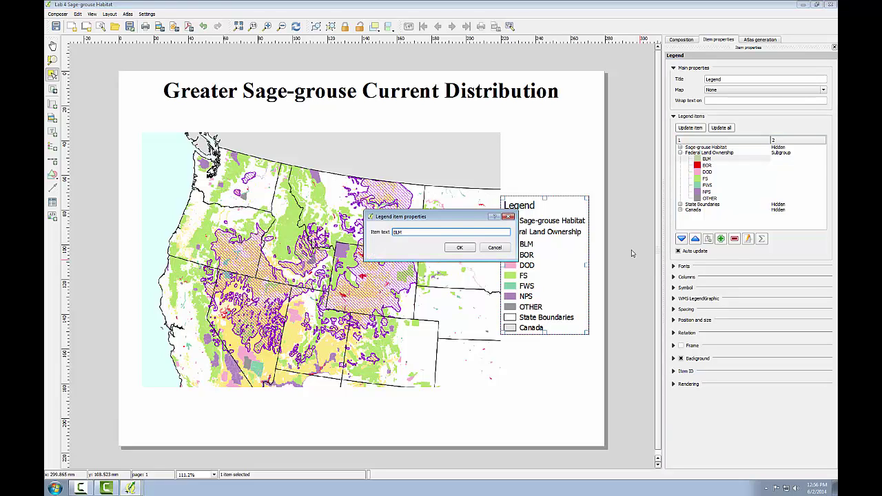
pyautogui.write('ureau of Land Management')
pyautogui.click(460, 249)
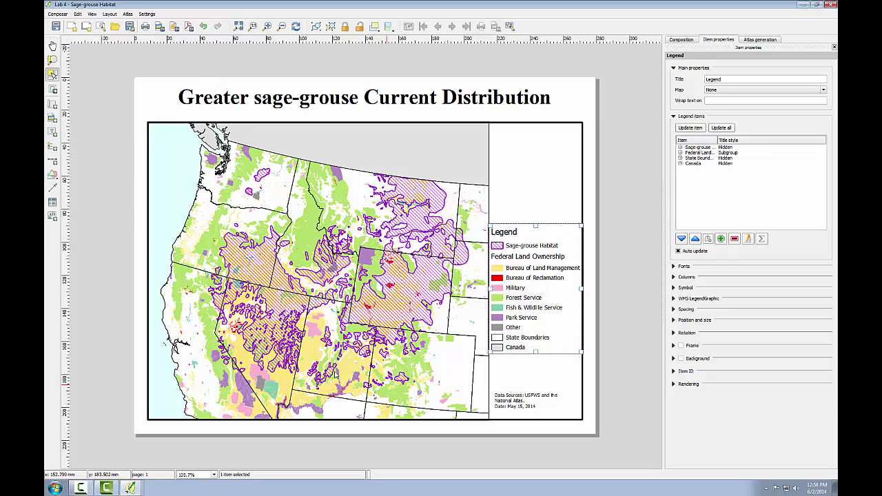
pyautogui.click(55, 175)
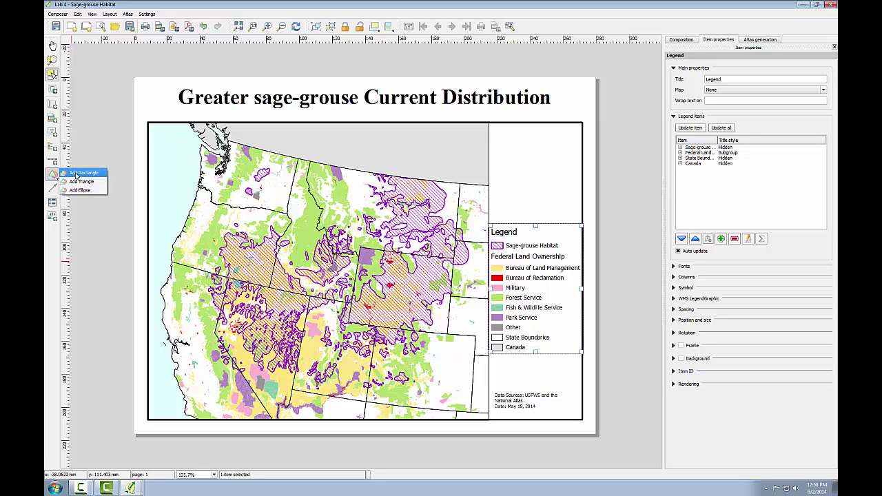
pyautogui.click(160, 26)
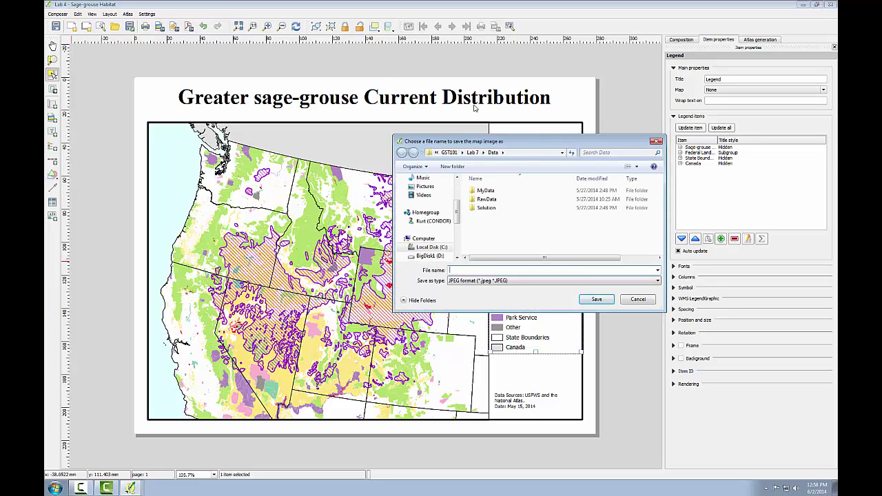
pyautogui.click(461, 152)
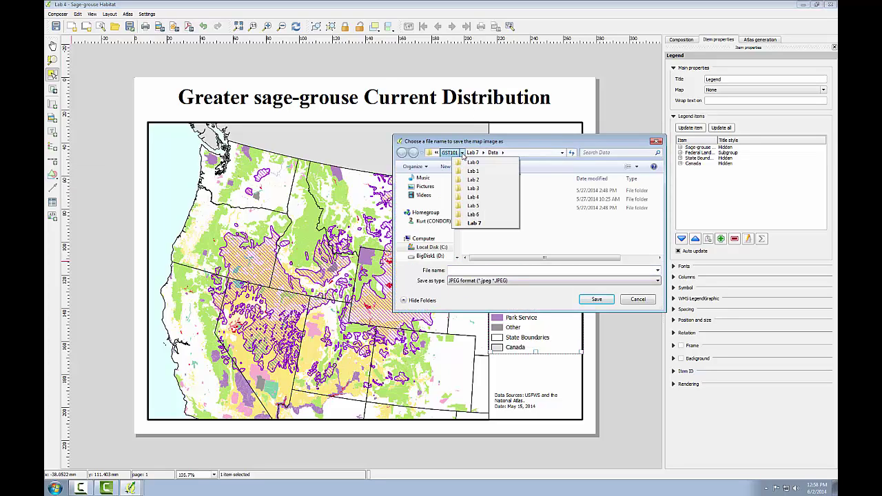
pyautogui.click(473, 199)
pyautogui.click(472, 209)
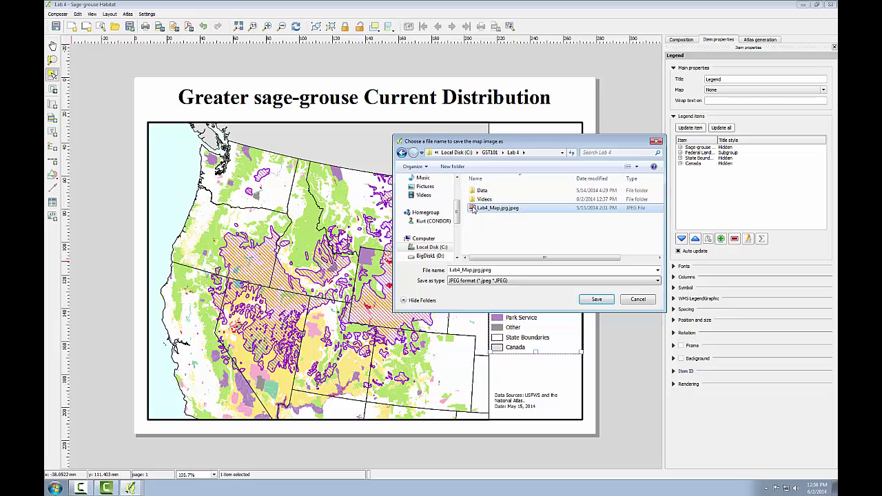
pyautogui.click(647, 302)
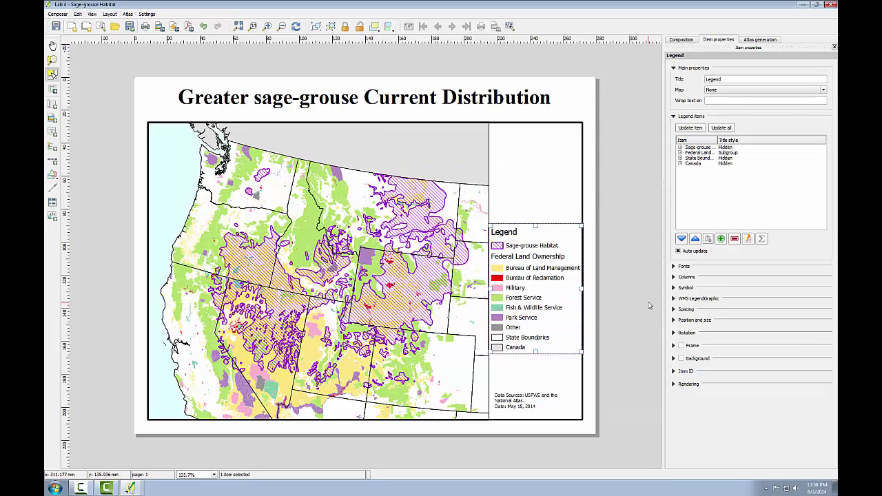